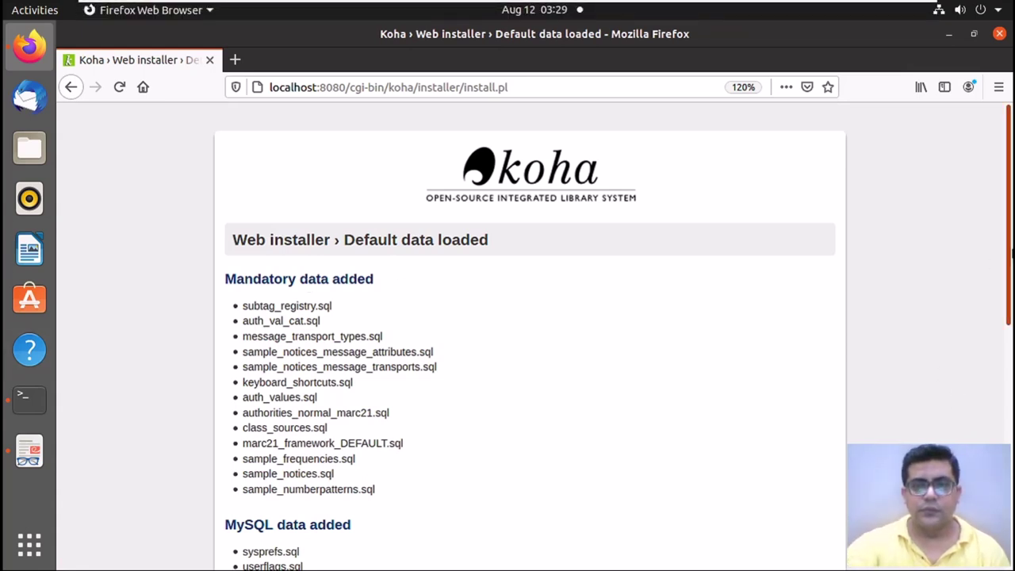
- Continue past the completed basic installation to start setting up Koha's basic requirements
scroll(1011, 362, "down", 5)
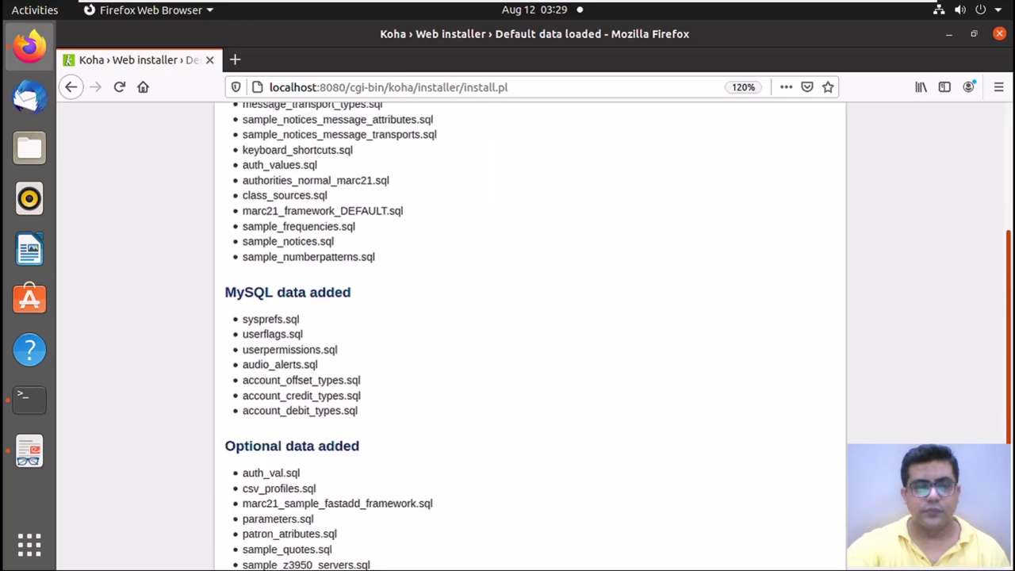
scroll(1011, 555, "down", 5)
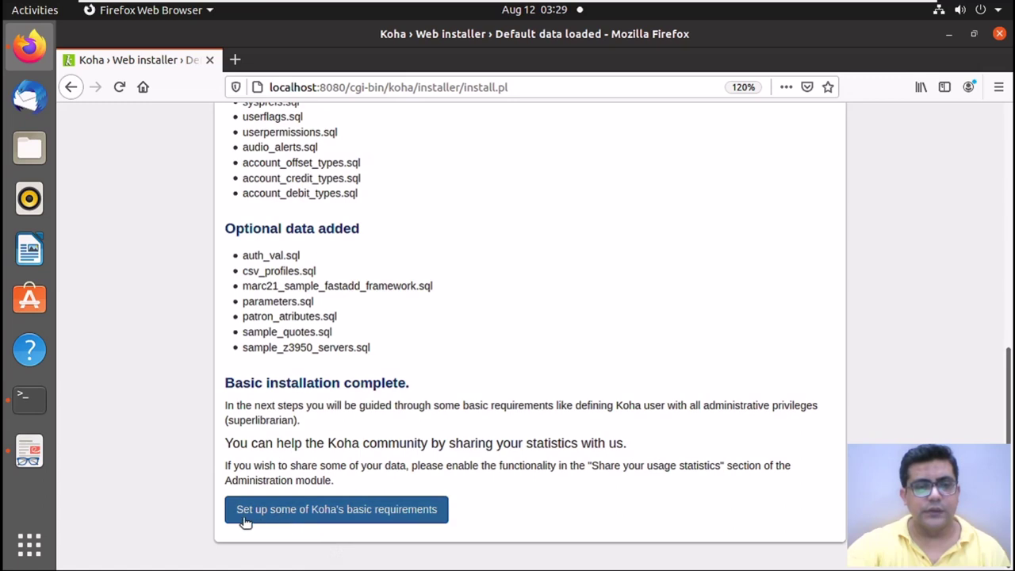
left_click(323, 511)
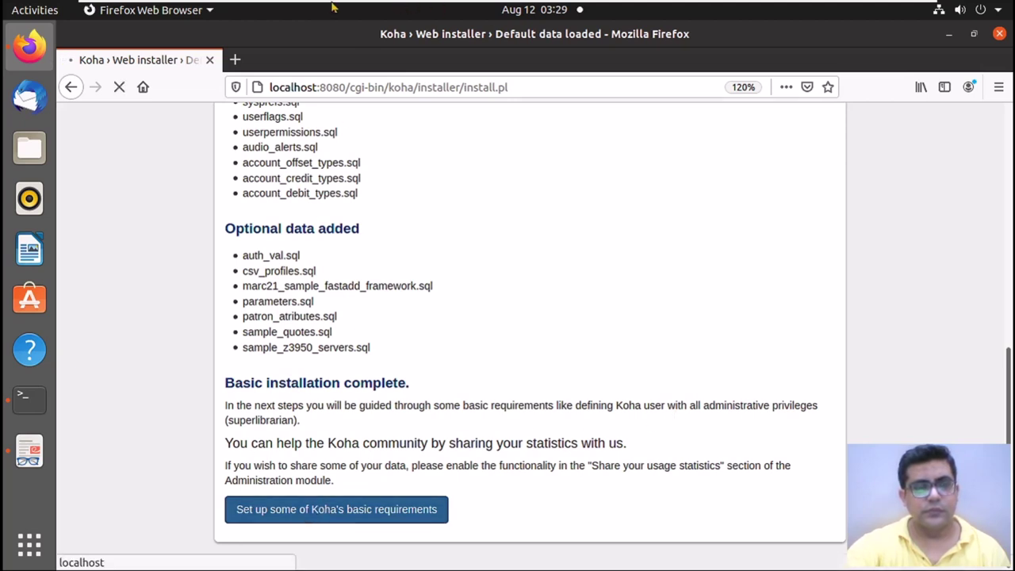
mouse_move(337, 3)
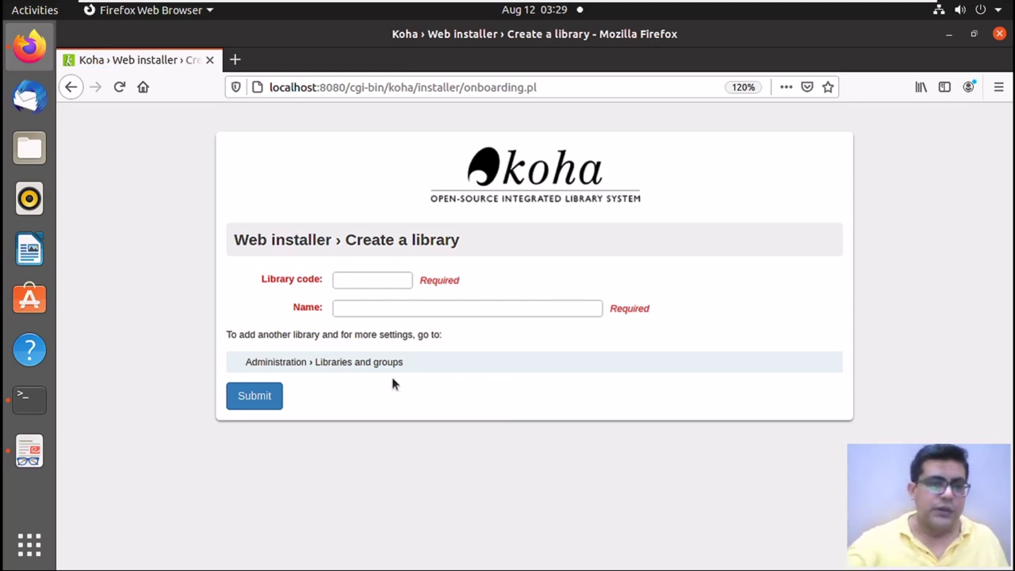
- Create the library with code raflimts and name RAFLIMTS
left_click(389, 280)
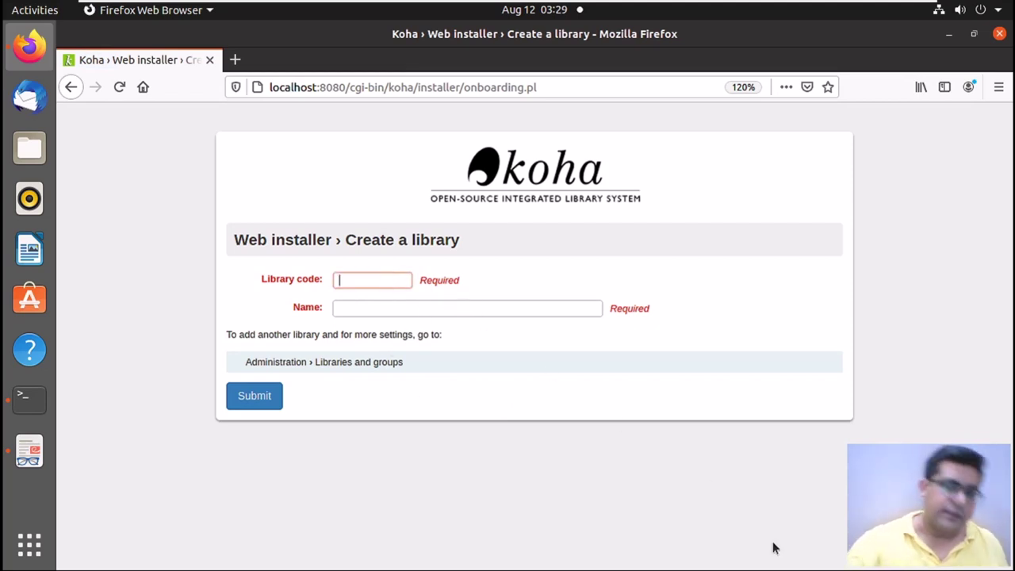
type("raflim")
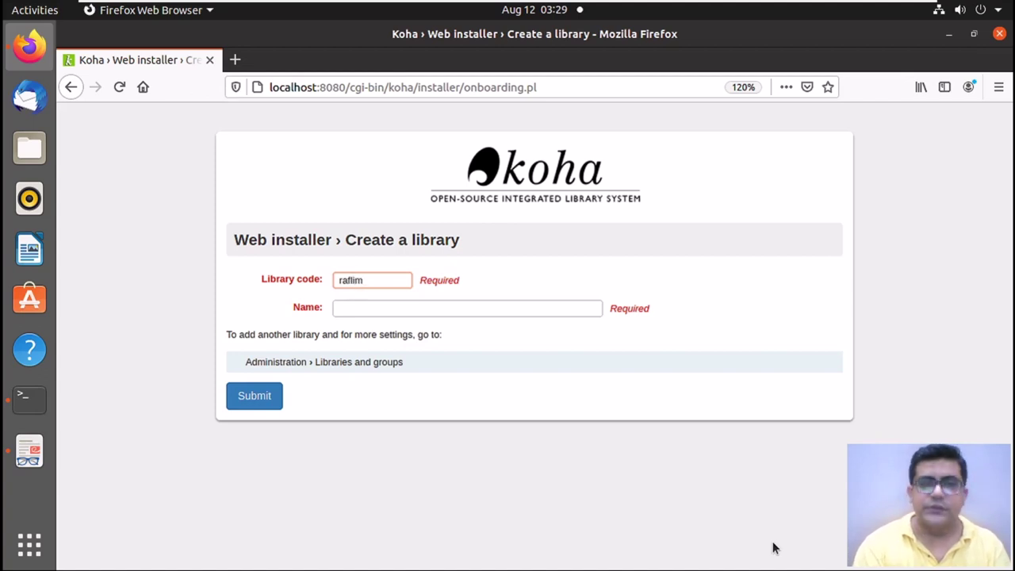
type("ts")
left_click(420, 300)
left_click(419, 304)
type("RAF")
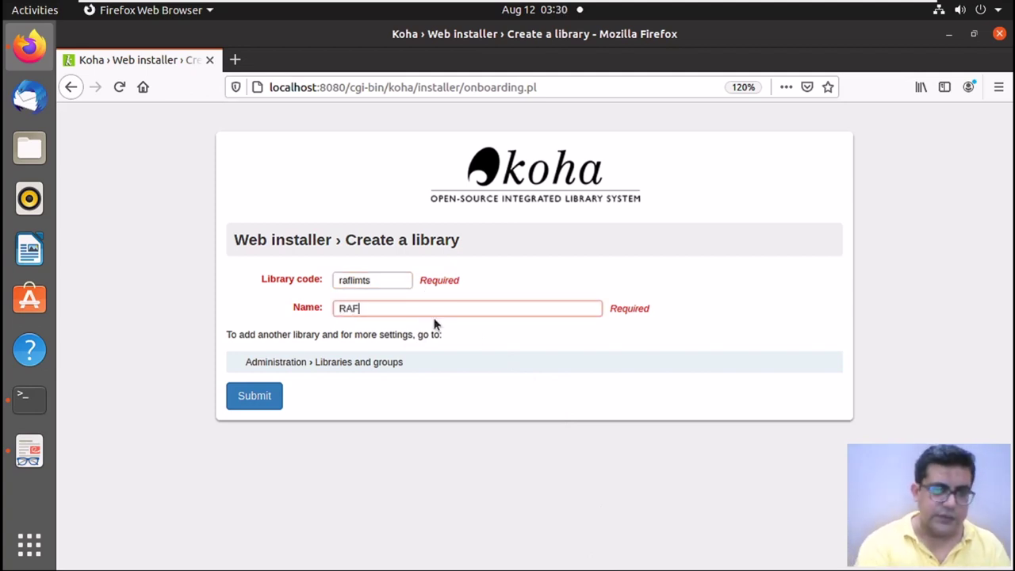
type("LIMTS")
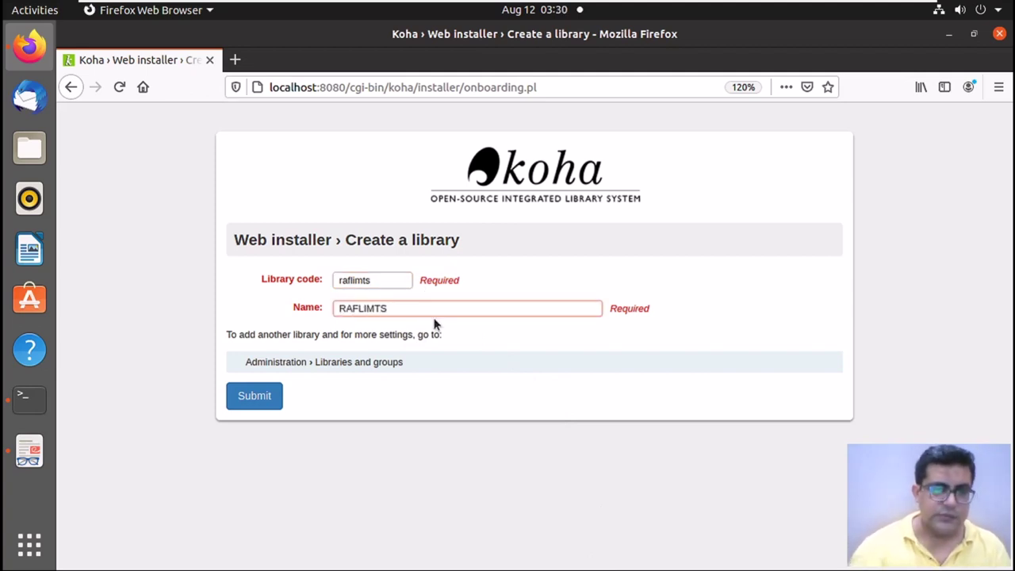
left_click(264, 396)
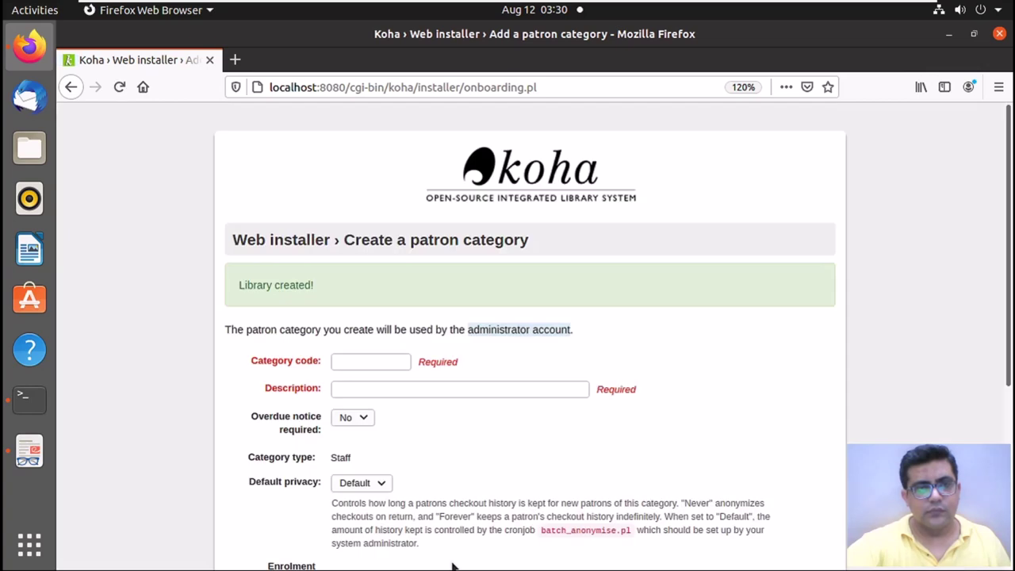
- Enter patron category code L, description Librarian, with overdue notices set to Yes
left_click(344, 362)
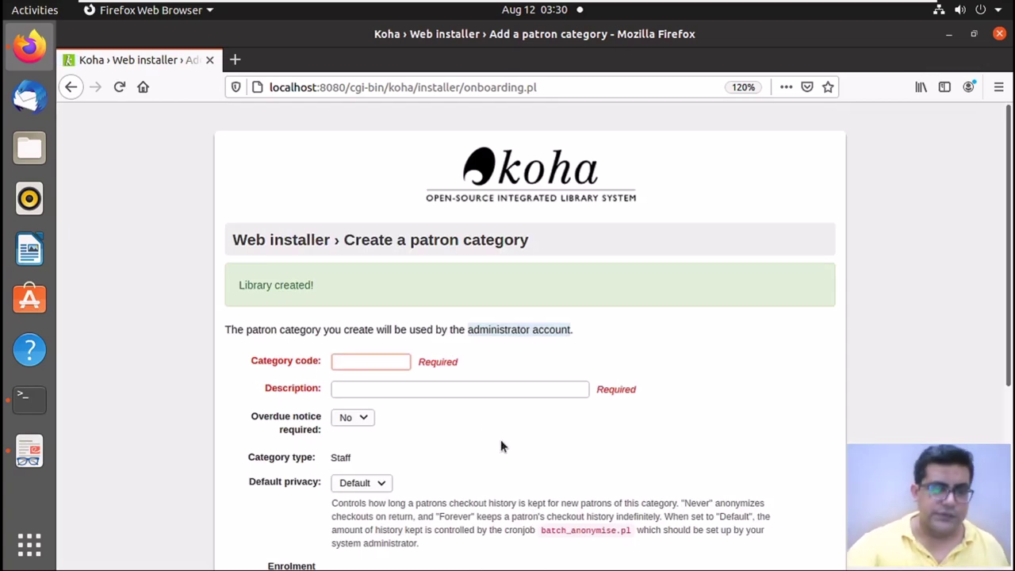
type("staff")
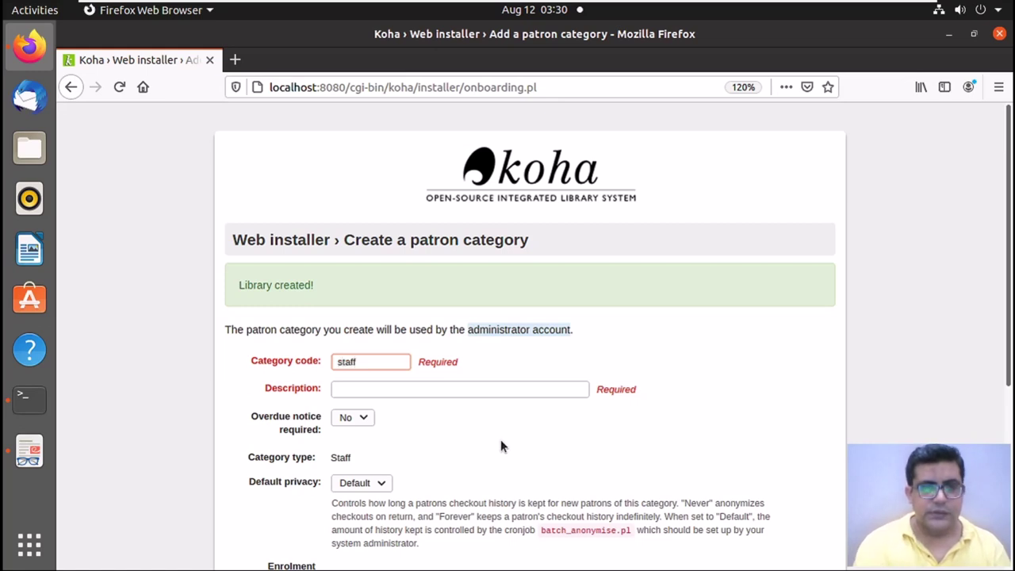
left_click(411, 386)
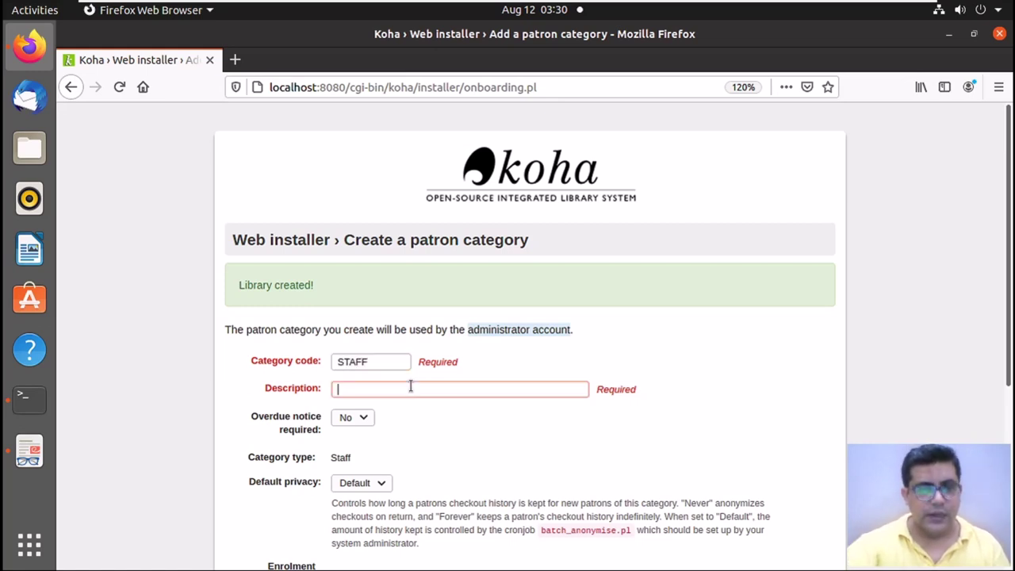
type("Satff")
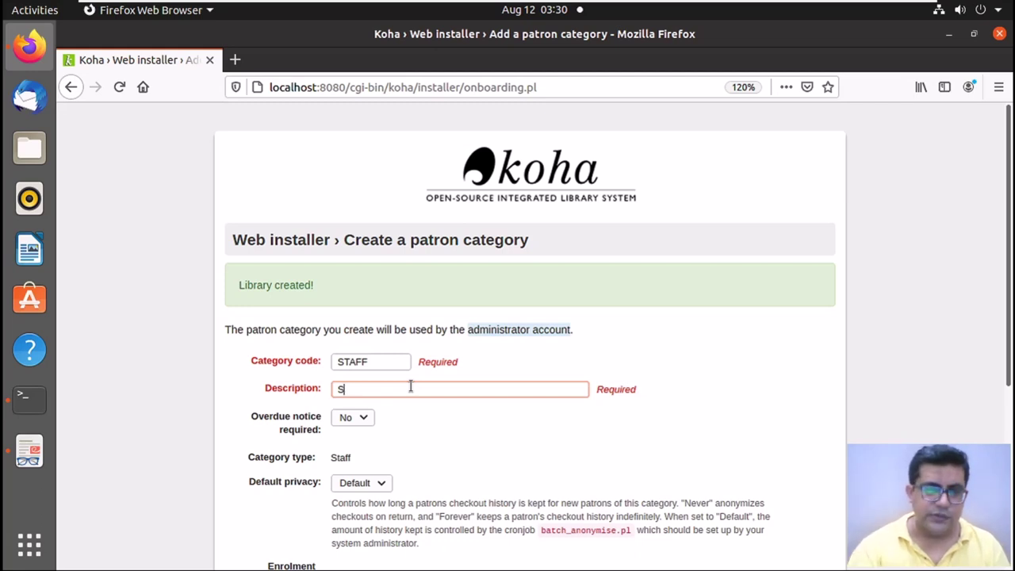
key("BackSpace")
left_click_drag(374, 362, 348, 362)
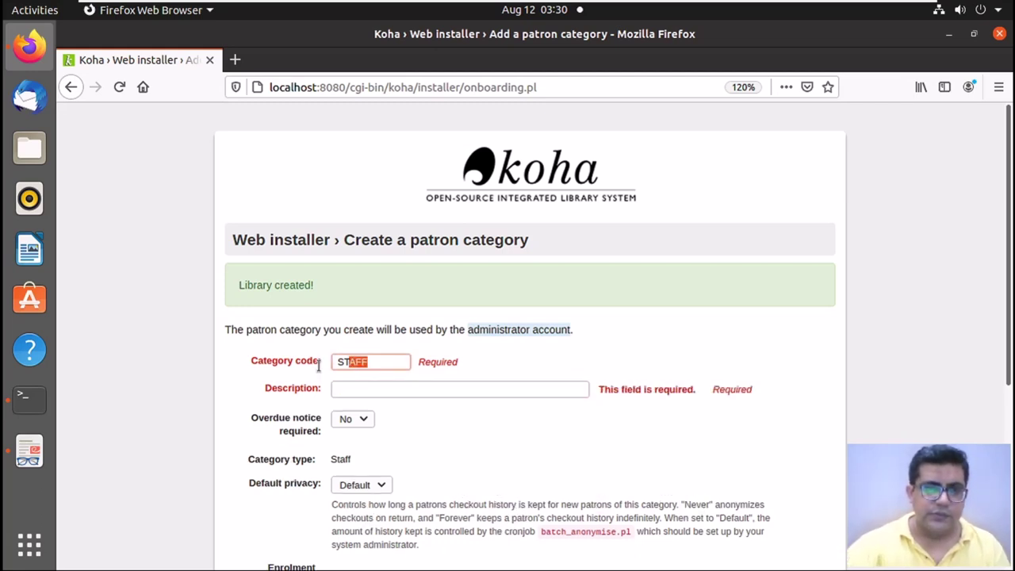
type("L")
key("Tab")
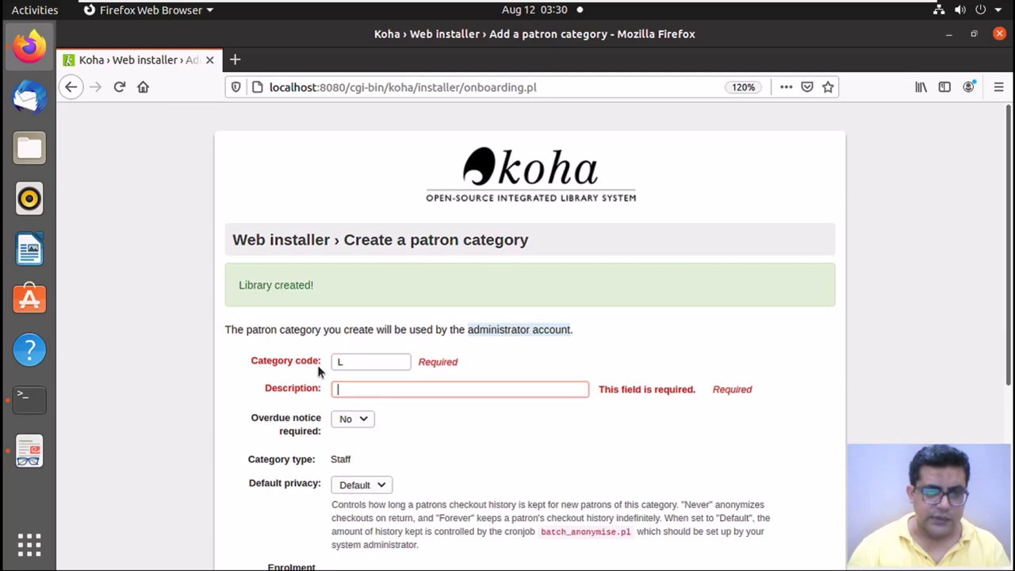
type("Librarian")
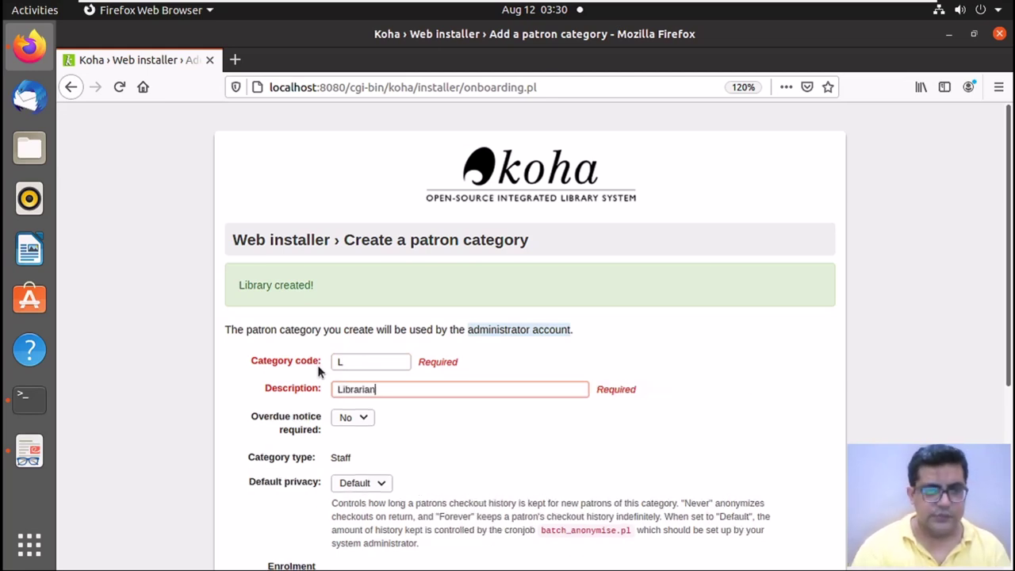
key("Tab")
left_click(355, 418)
left_click(356, 452)
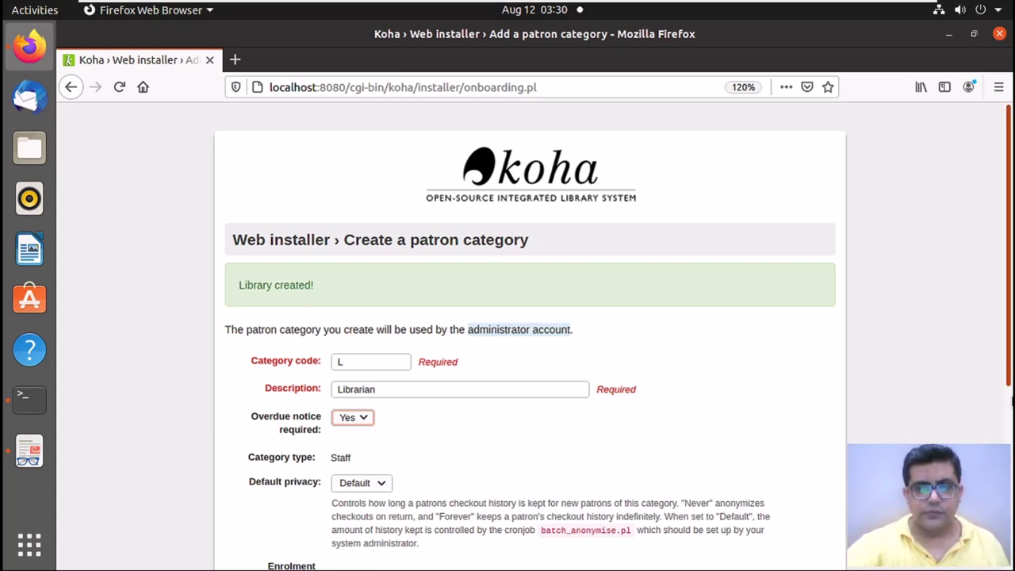
- Set the enrolment period to 24 months and submit the Librarian category
scroll(1011, 403, "down", 1)
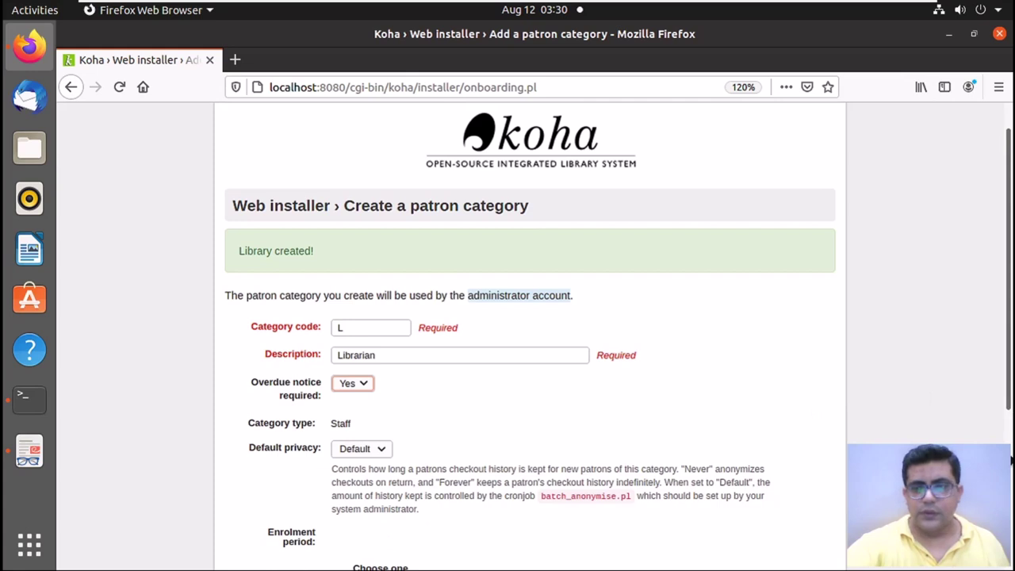
scroll(1011, 460, "down", 6)
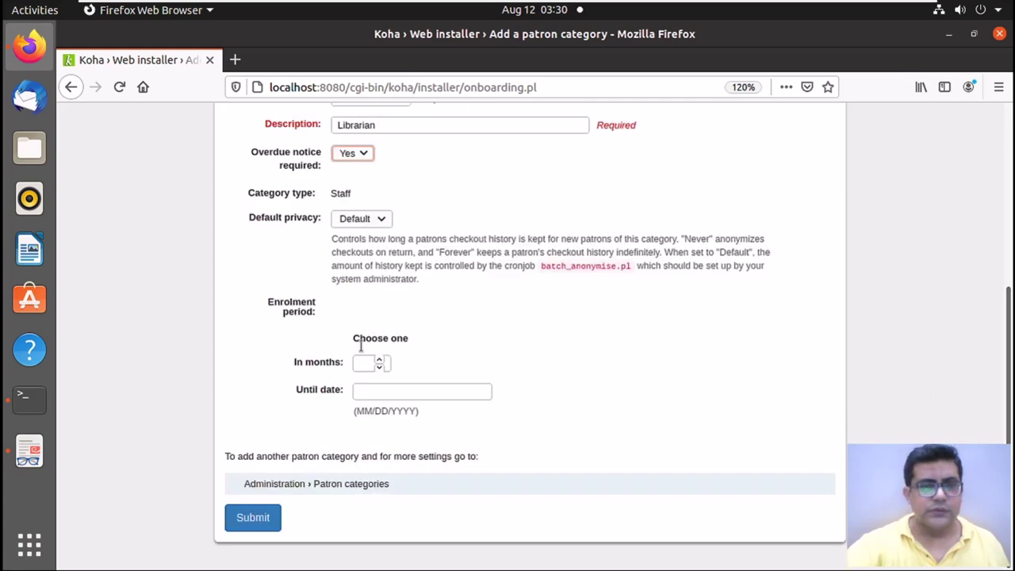
left_click(366, 365)
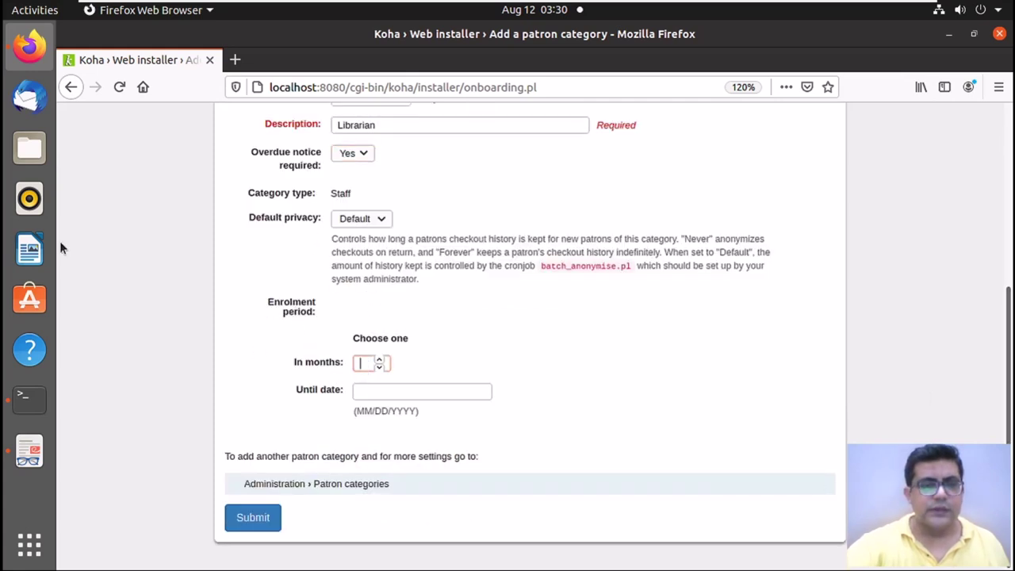
type("24")
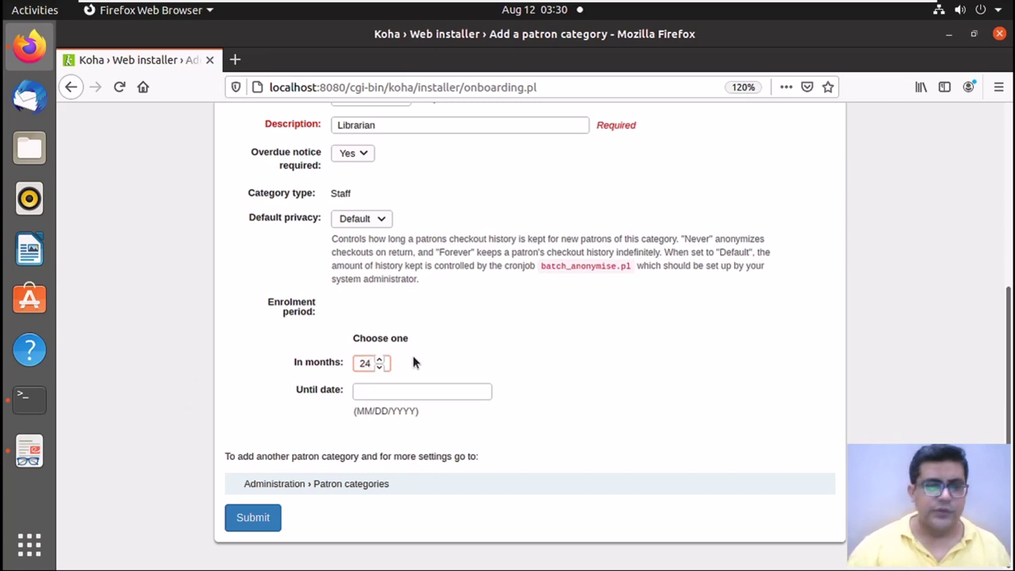
key("BackSpace")
key("BackSpace")
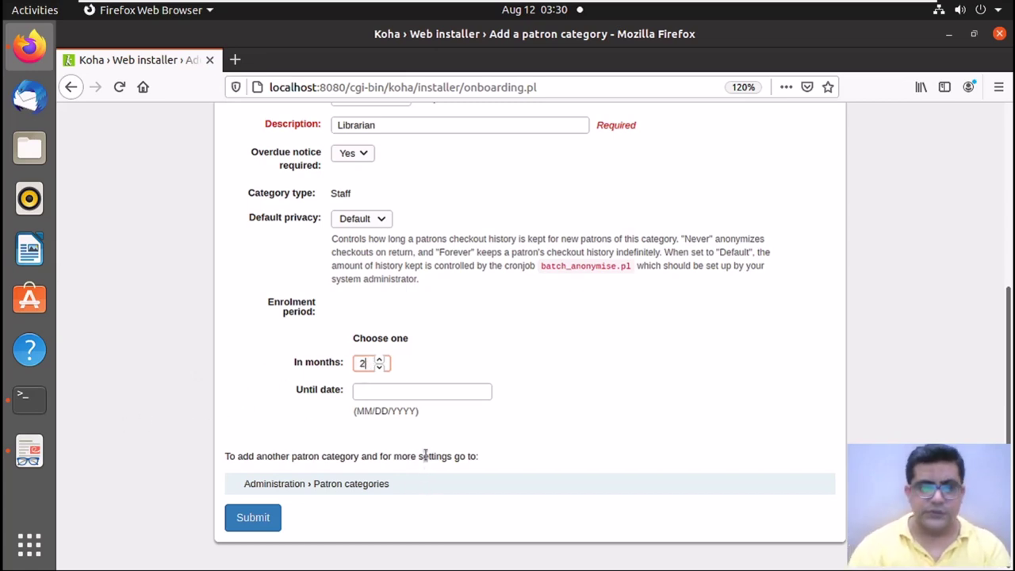
type("12")
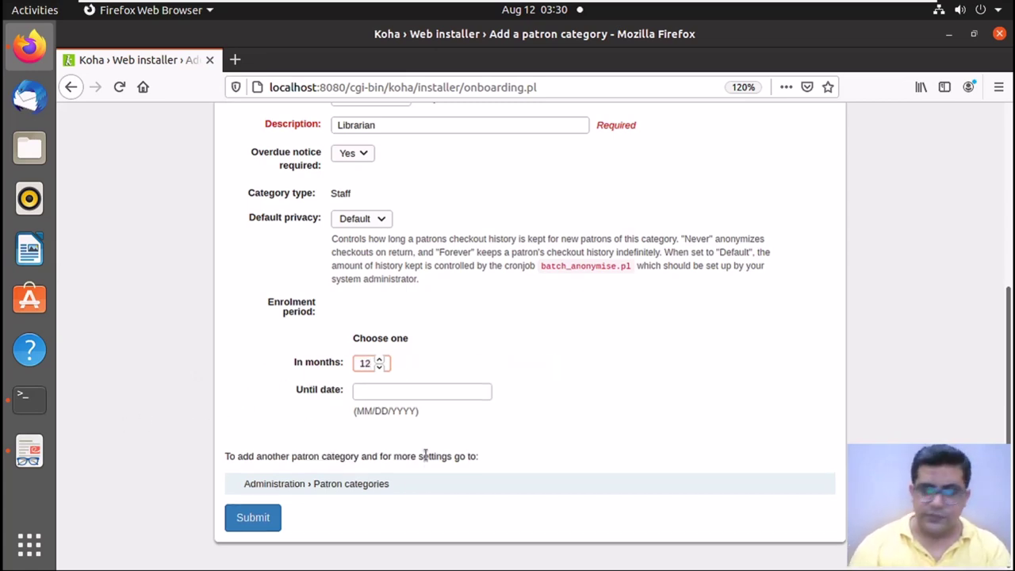
key("BackSpace")
key("BackSpace")
type("24")
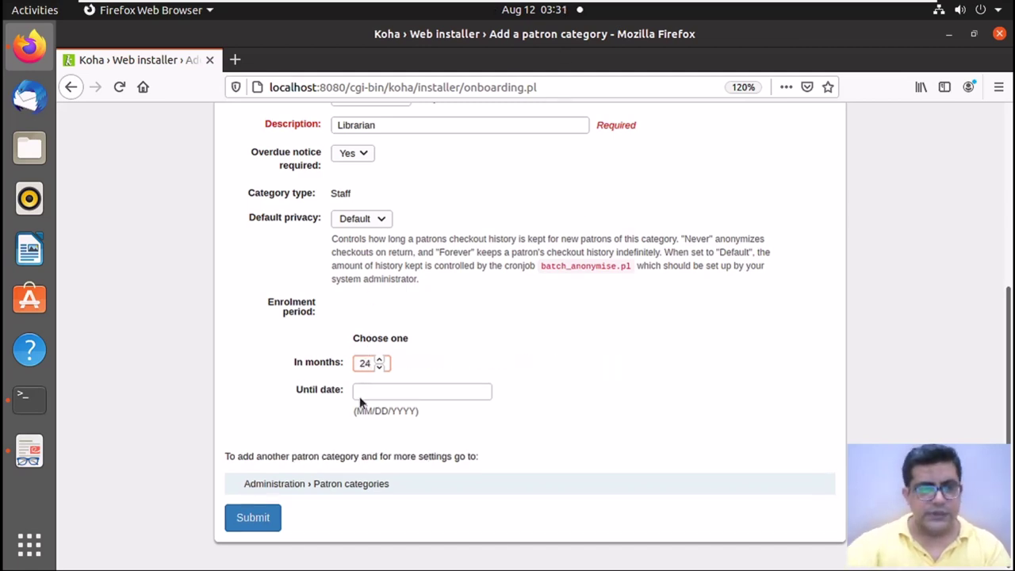
left_click(257, 525)
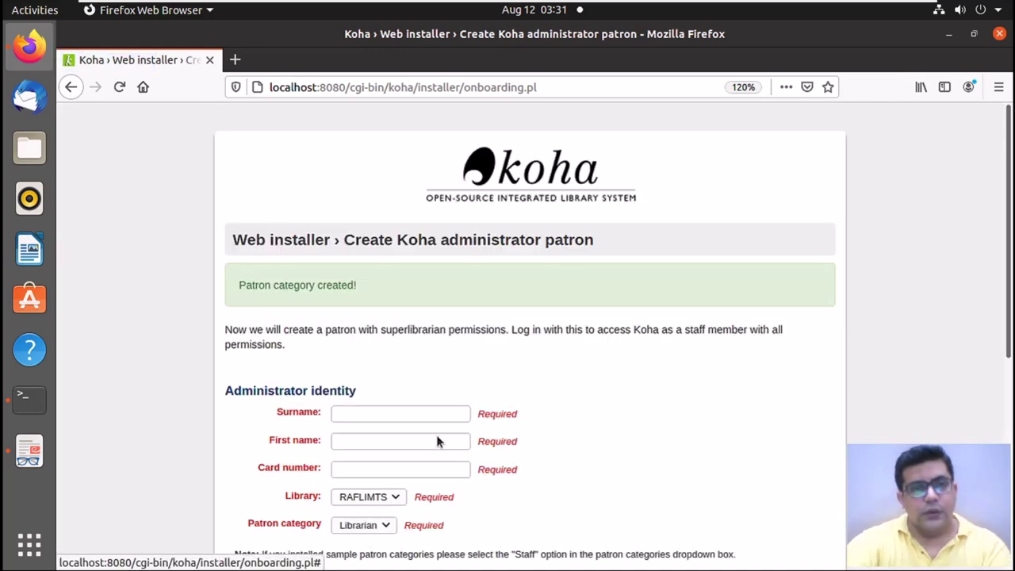
- Fill in the administrator's surname, first name and card number, then submit the superlibrarian account
left_click(400, 416)
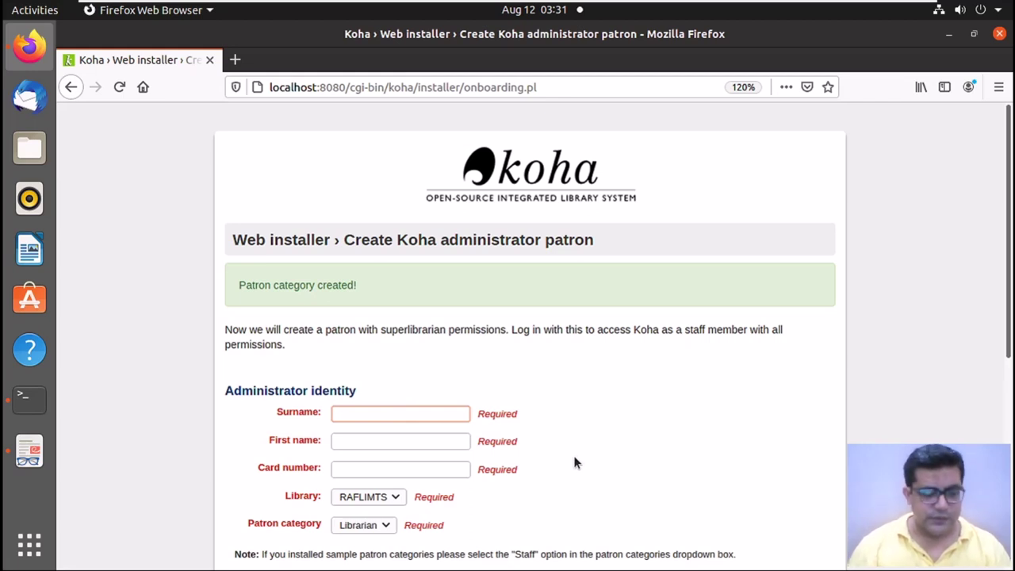
type("Zai")
key("Tab")
type("Furrukh Hus")
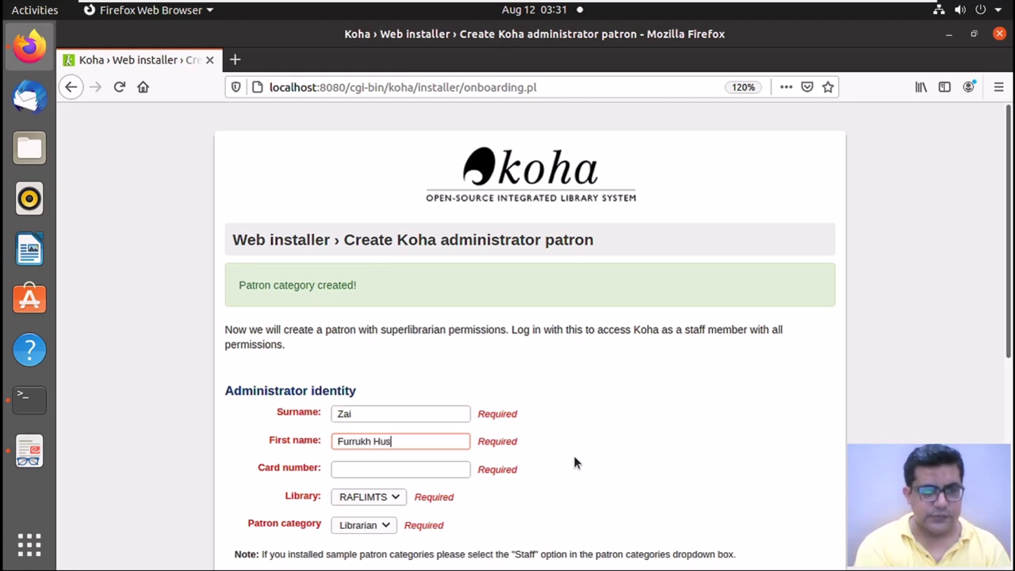
type("sain")
key("Tab")
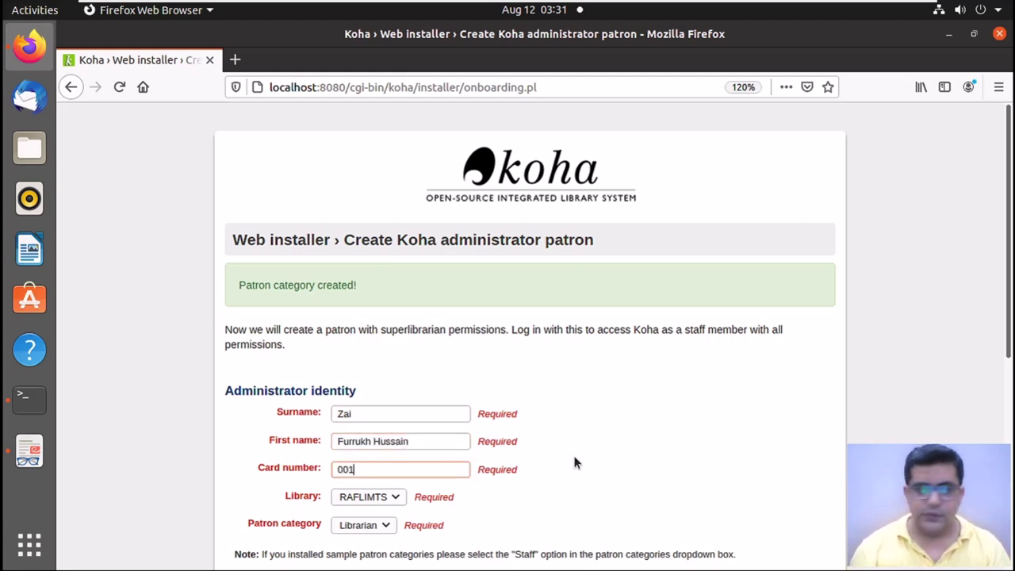
type("00")
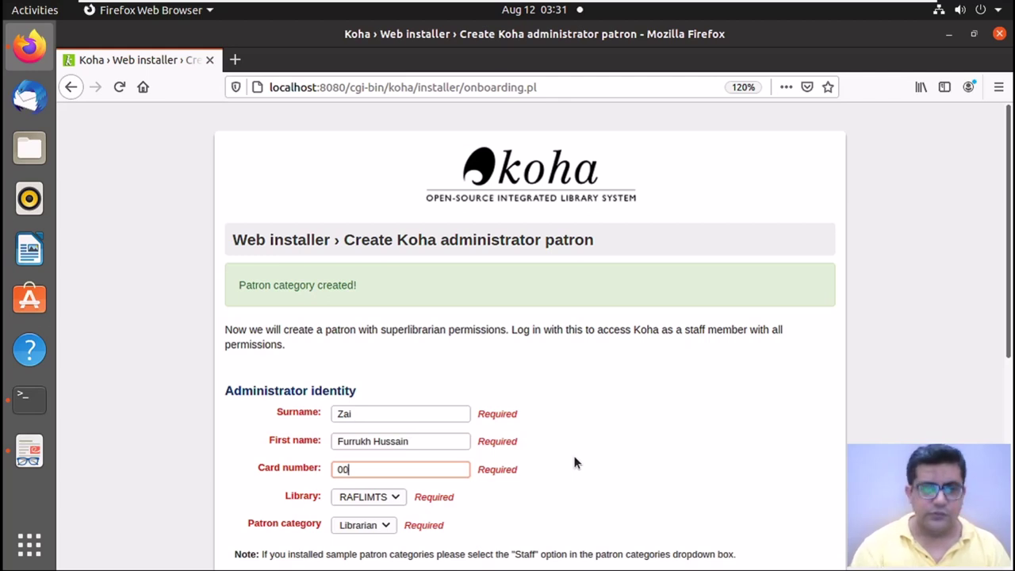
type("01")
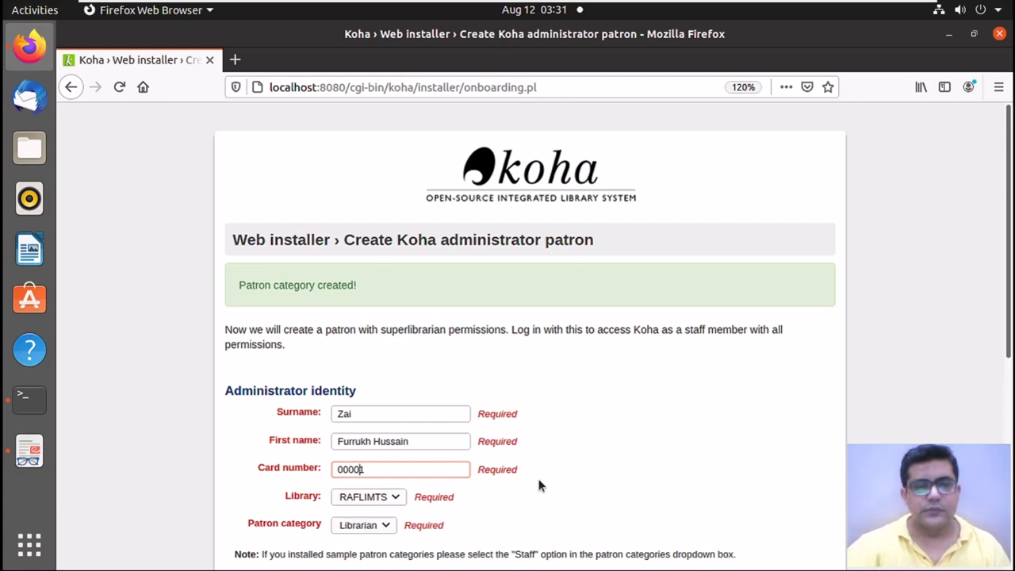
scroll(600, 460, "down", 5)
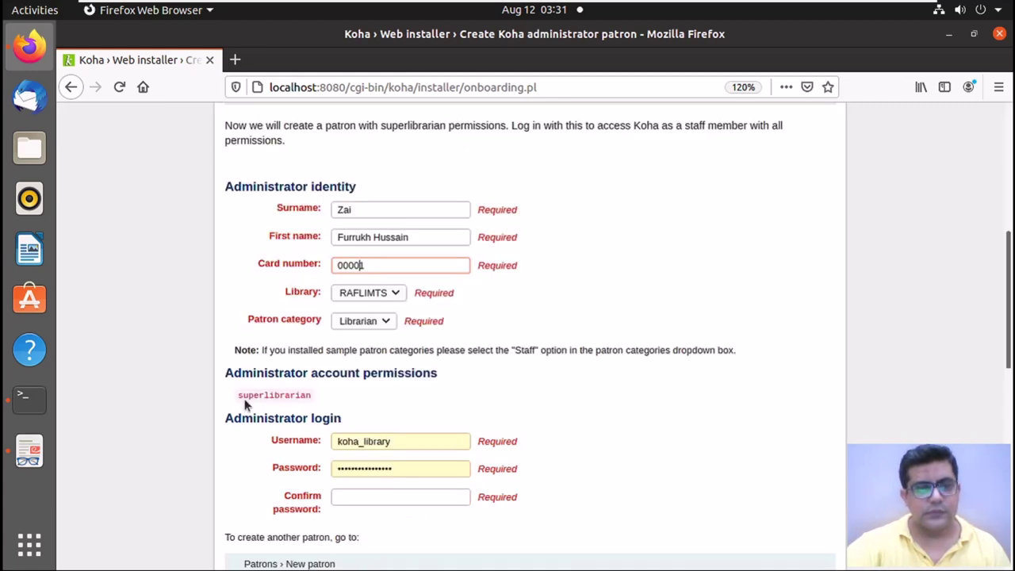
scroll(273, 476, "down", 3)
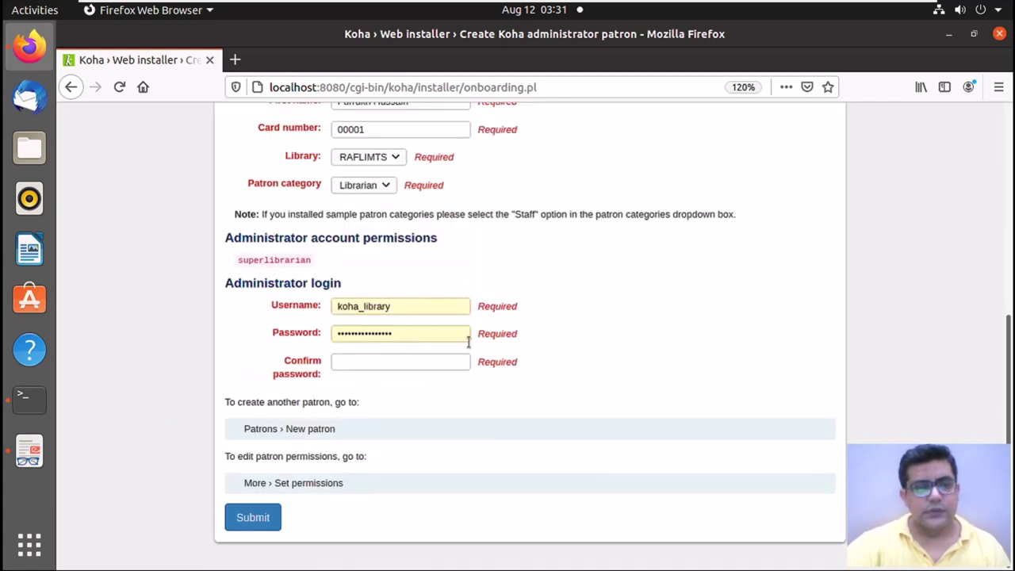
key("Return")
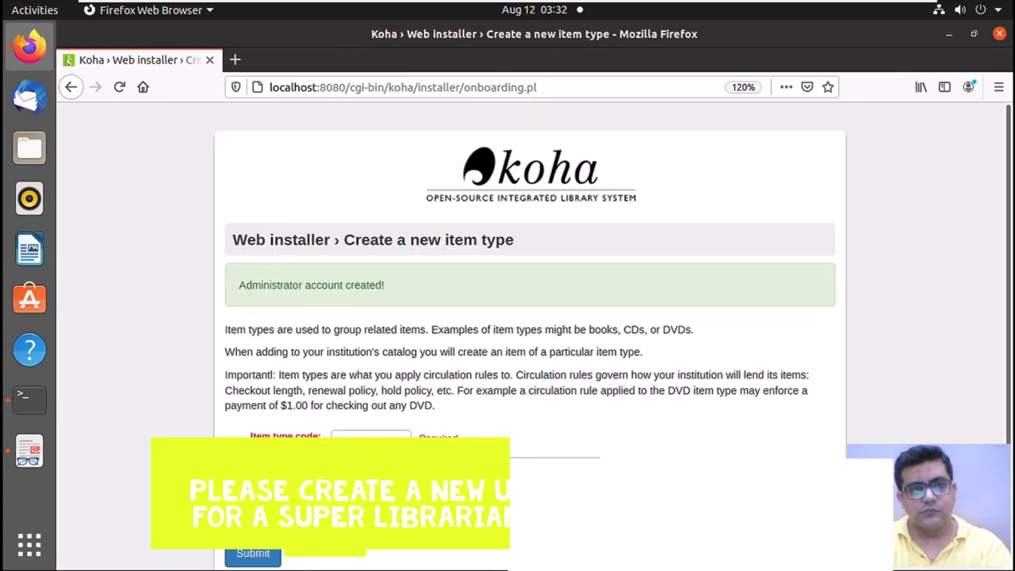
- Create item type BK with the description Book
left_click(340, 435)
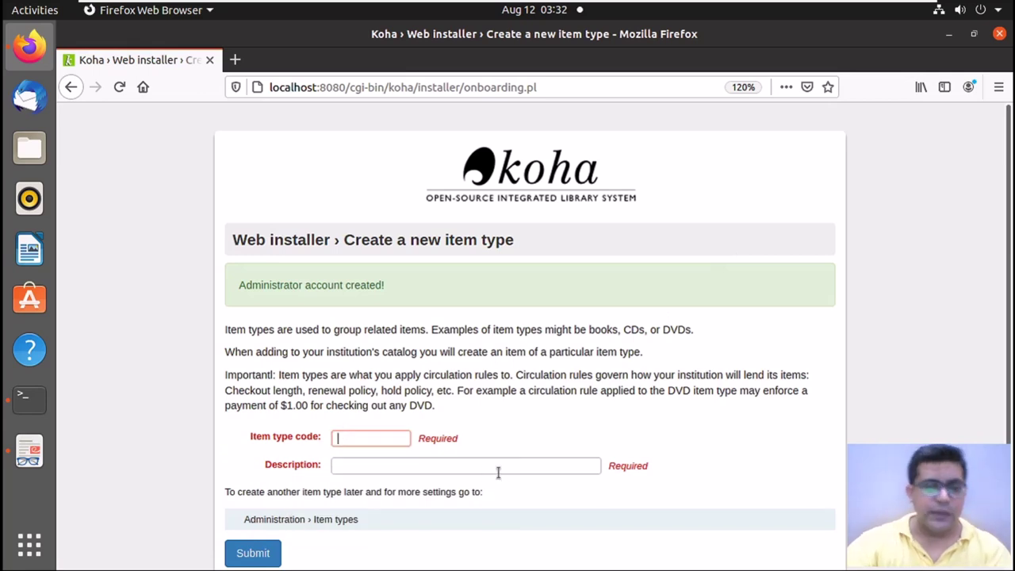
type("BK")
key("Tab")
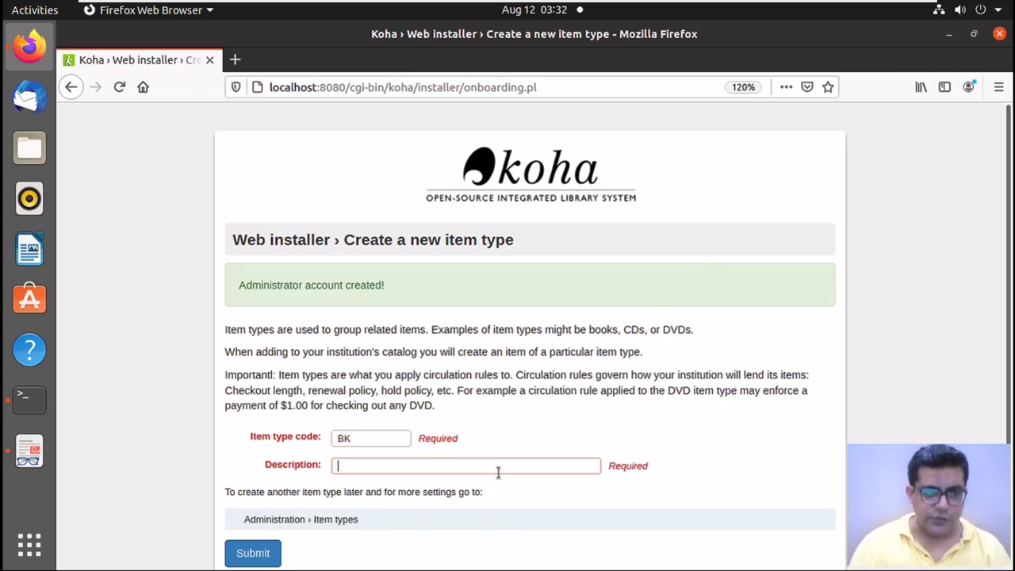
type("Book")
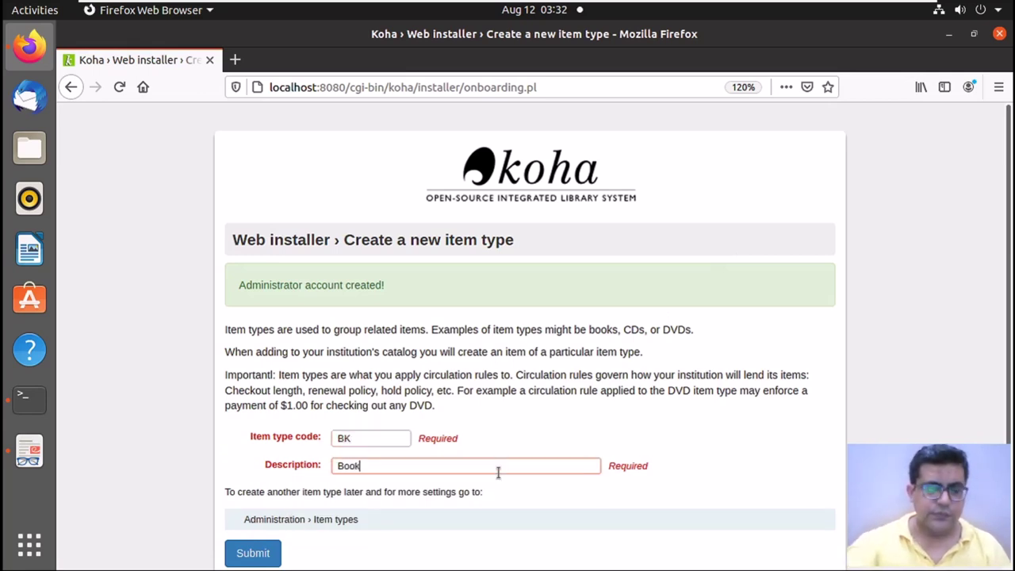
scroll(1010, 531, "down", 1)
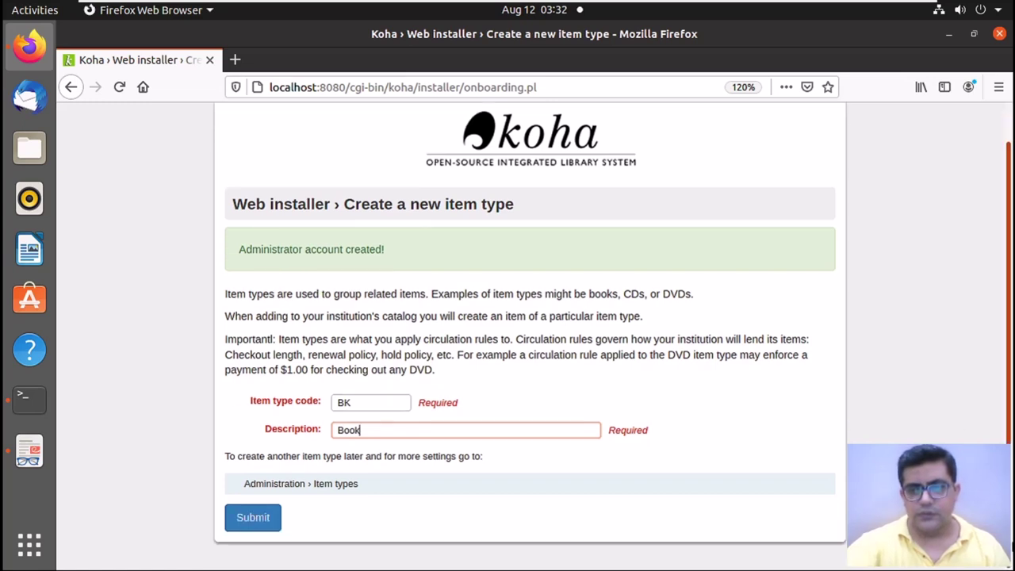
left_click(262, 519)
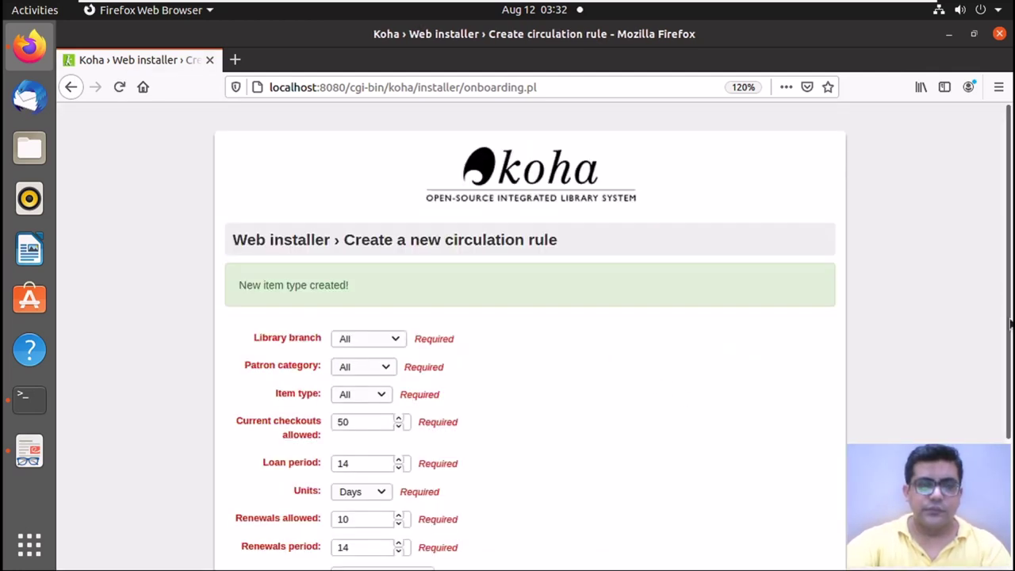
- Reduce renewals allowed from 10 to 1 and submit the 14-day loan circulation rule
scroll(1010, 315, "down", 1)
scroll(1010, 315, "up", 1)
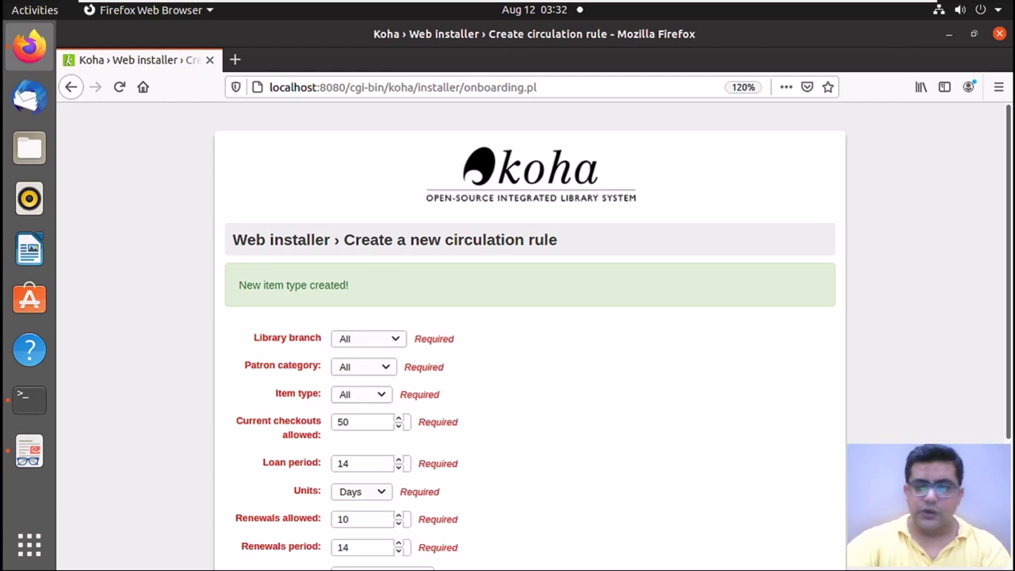
scroll(379, 201, "down", 3)
scroll(379, 201, "up", 1)
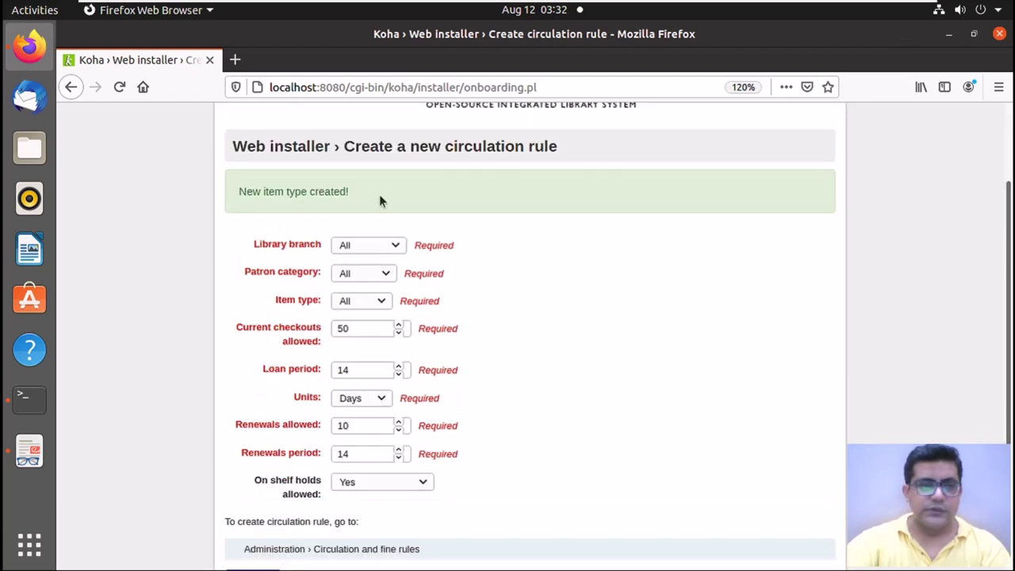
left_click(369, 328)
key("ctrl+a")
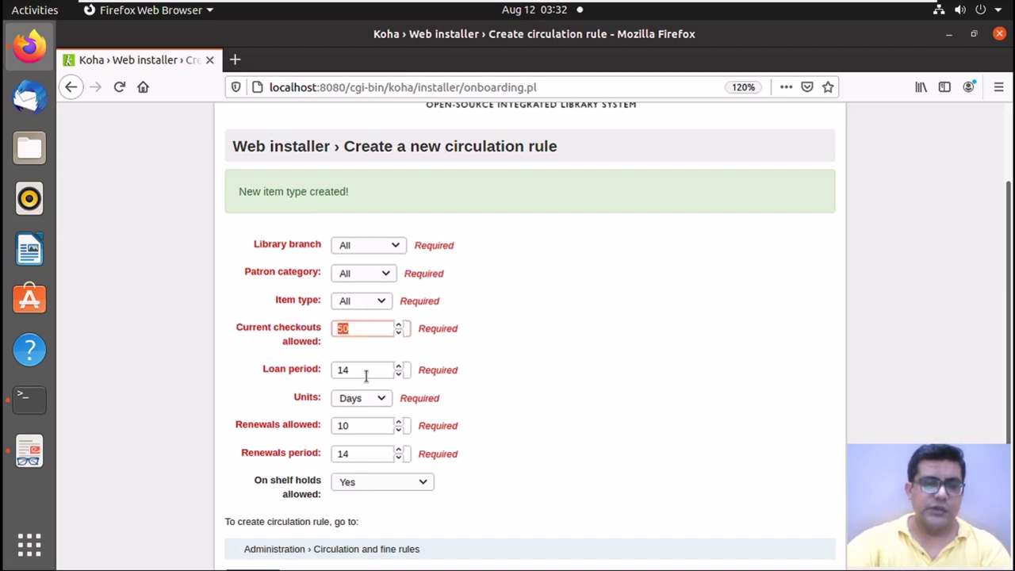
left_click(349, 425)
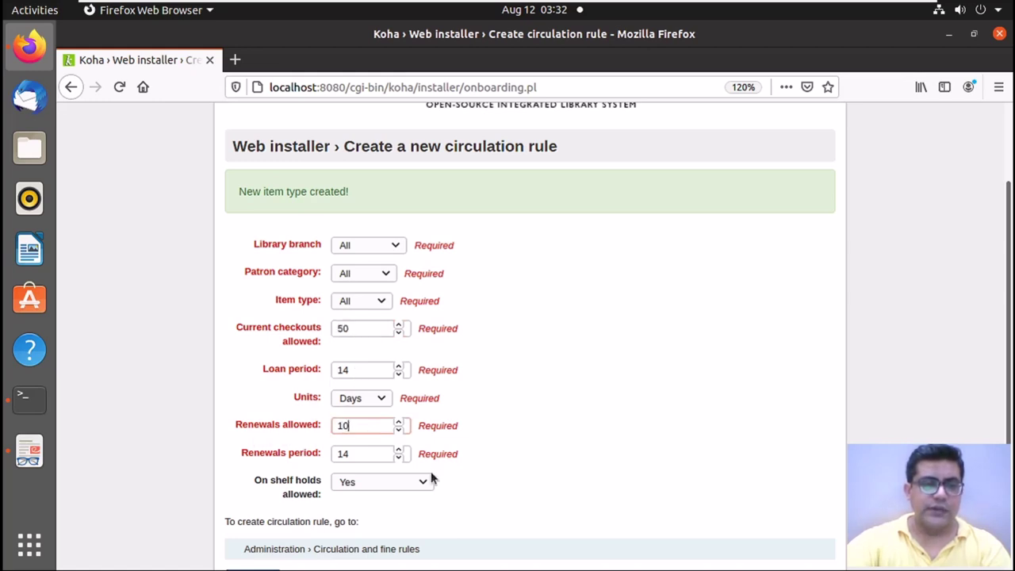
key("BackSpace")
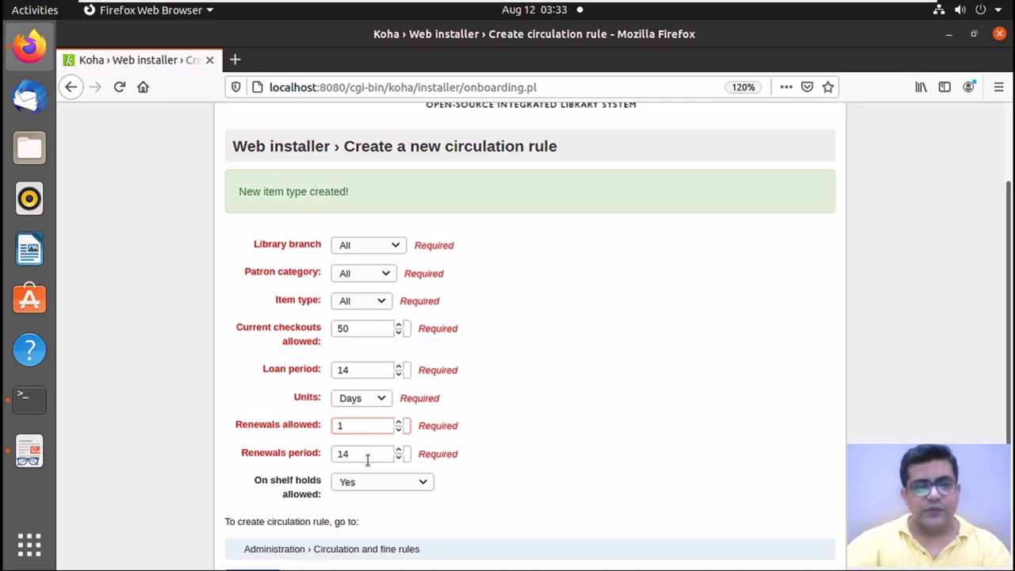
scroll(476, 523, "down", 2)
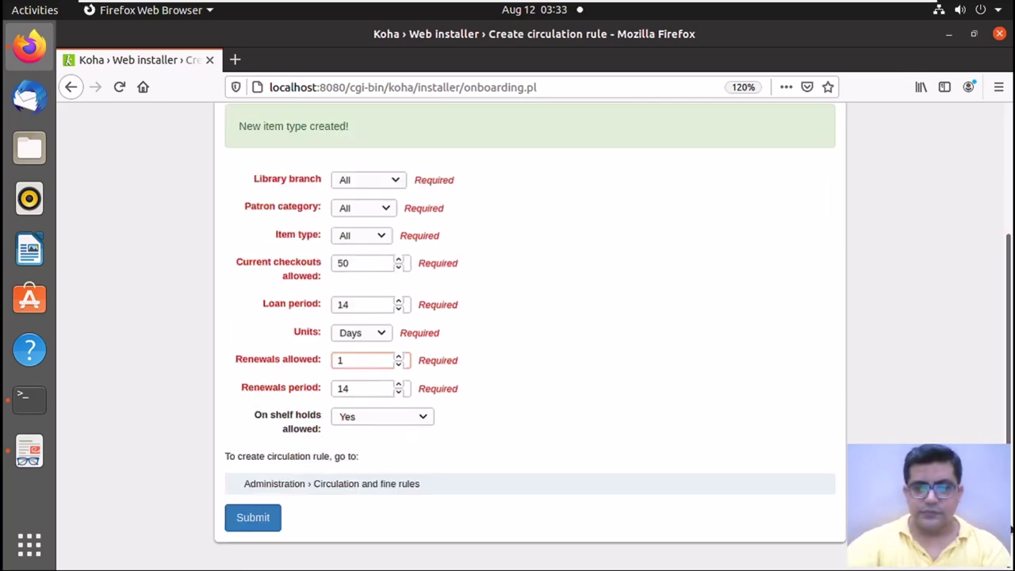
left_click(257, 523)
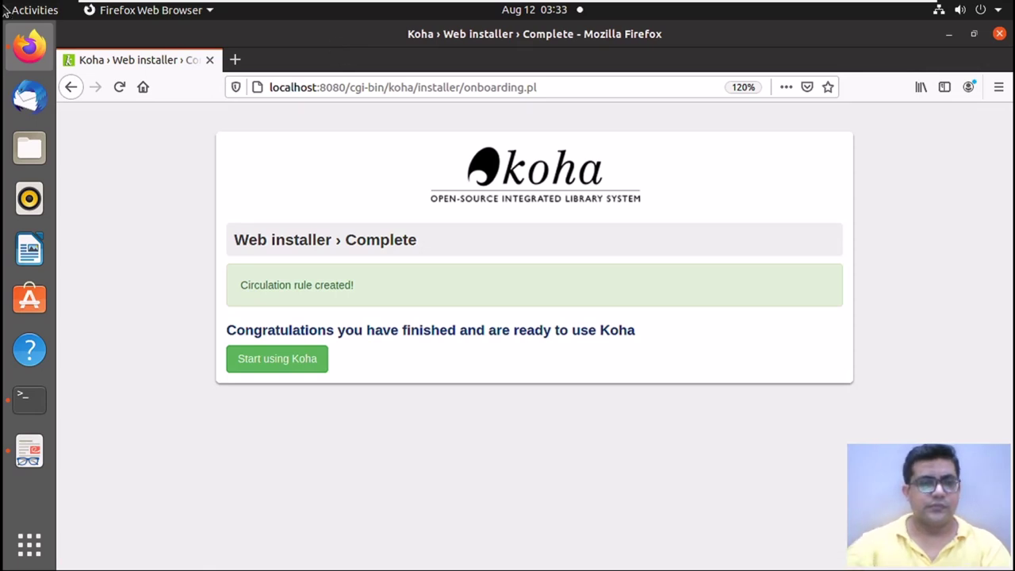
- Leave the installer with Start using Koha to reach the staff login page
left_click(296, 359)
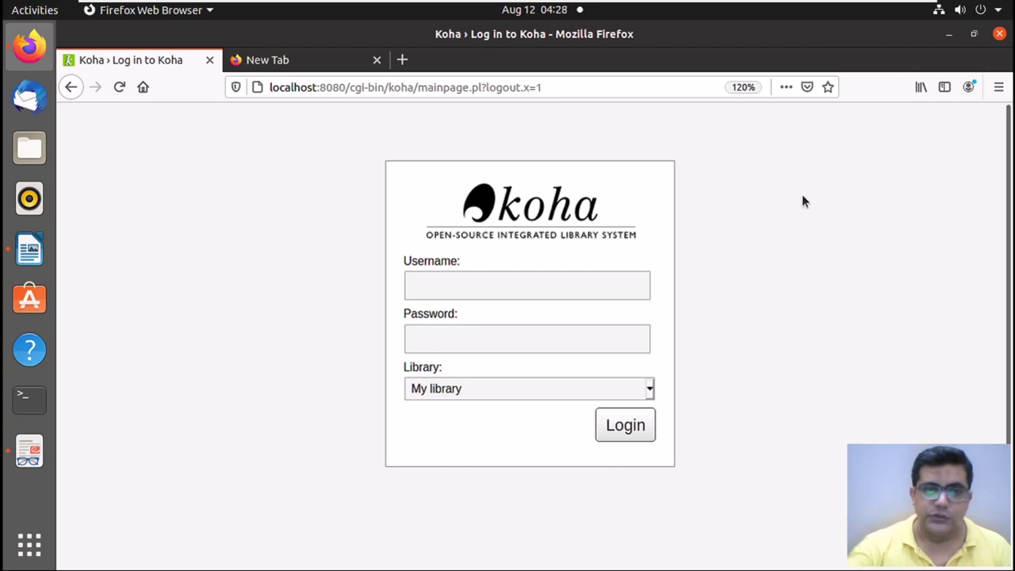
- Log in to the staff client using the browser's saved librarian credentials
left_click(606, 287)
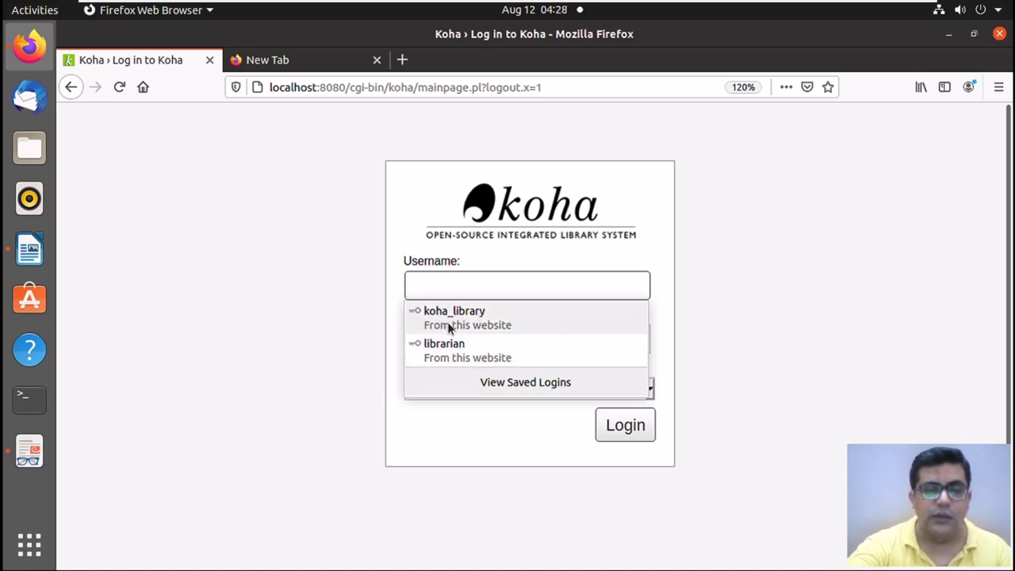
left_click(472, 357)
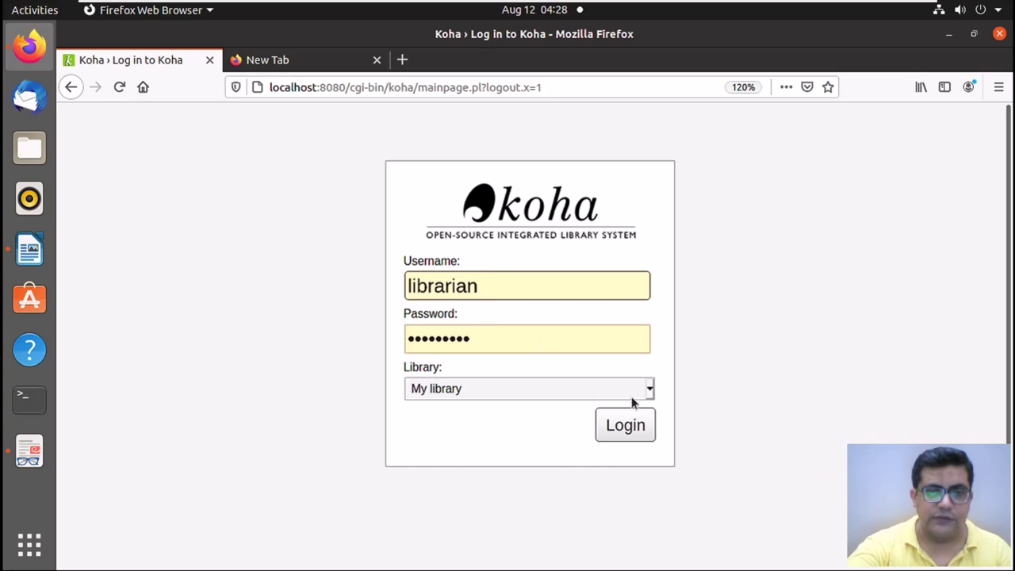
left_click(632, 425)
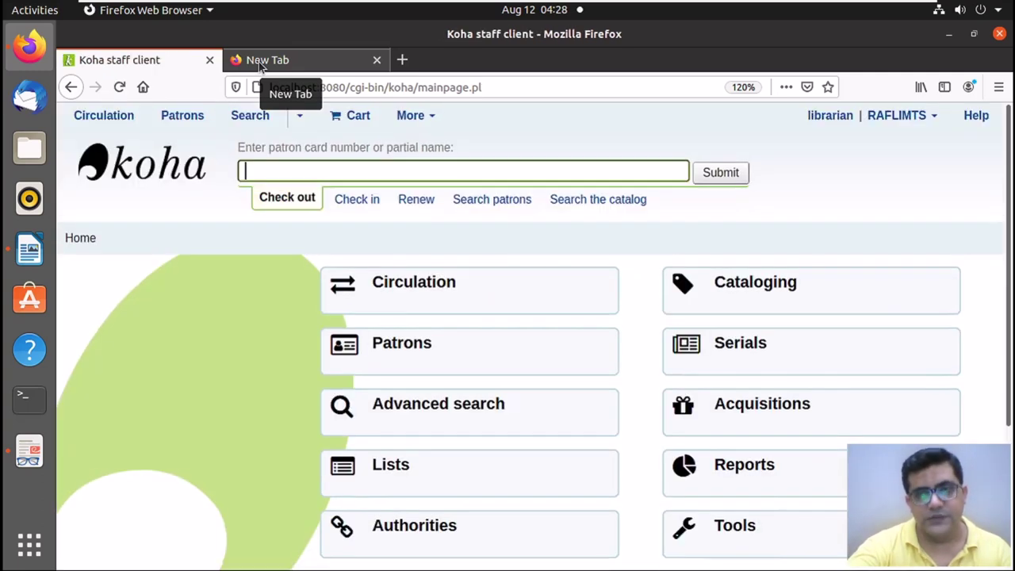
- Browse the staff client to the About Koha page showing version 20.05.02.000
scroll(634, 440, "down", 1)
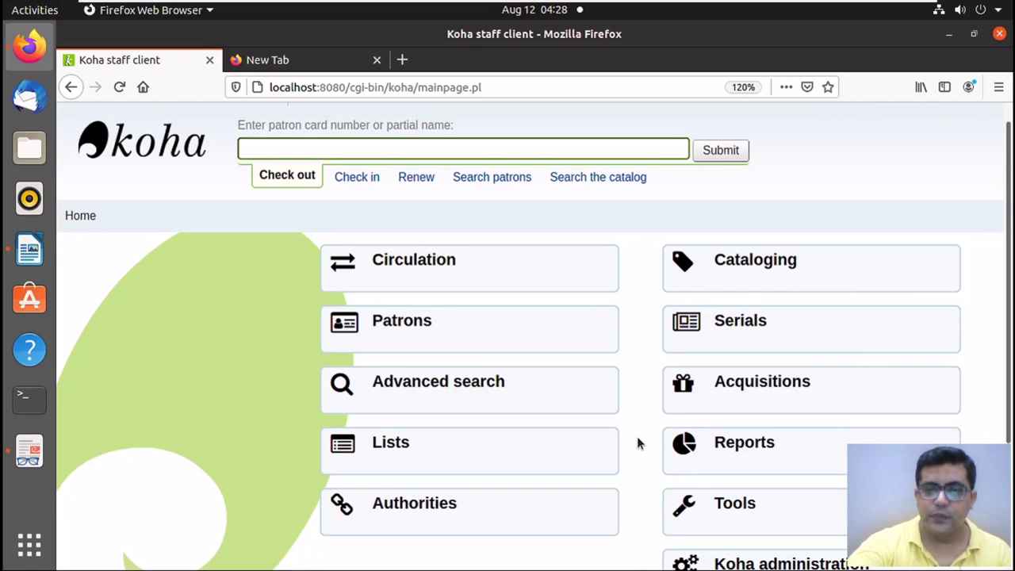
scroll(639, 440, "down", 3)
scroll(773, 496, "up", 3)
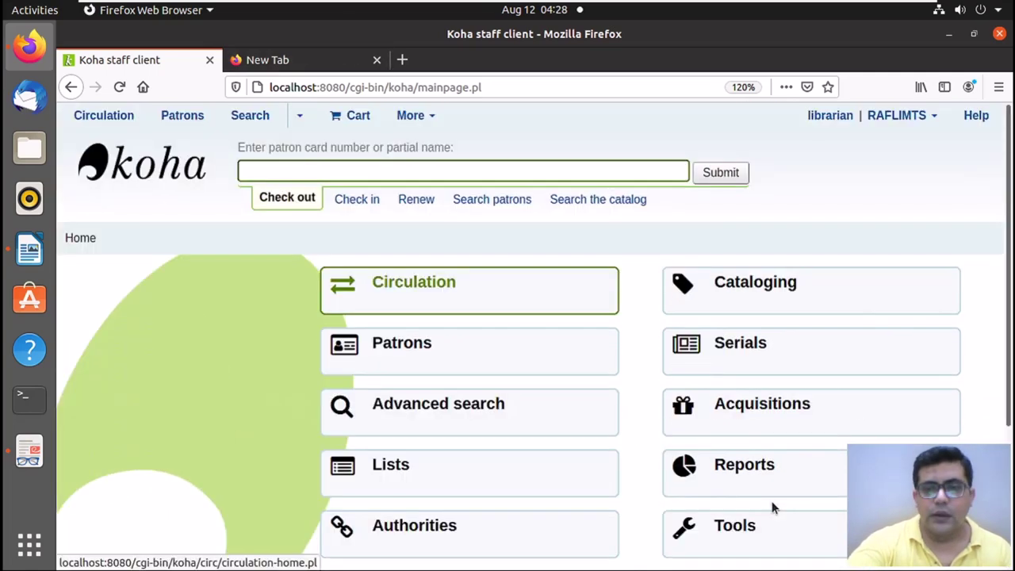
scroll(724, 457, "down", 3)
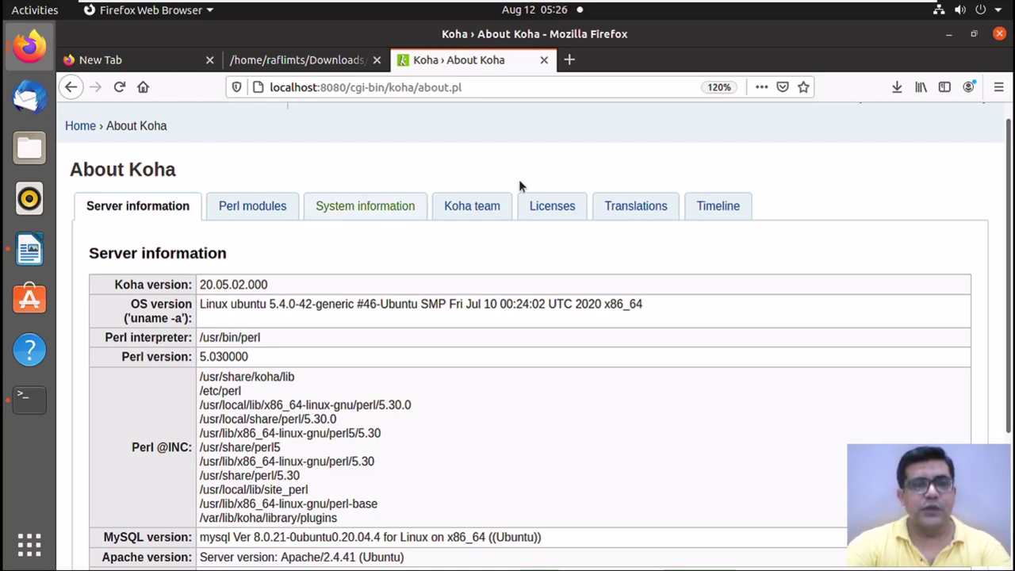
left_click(81, 126)
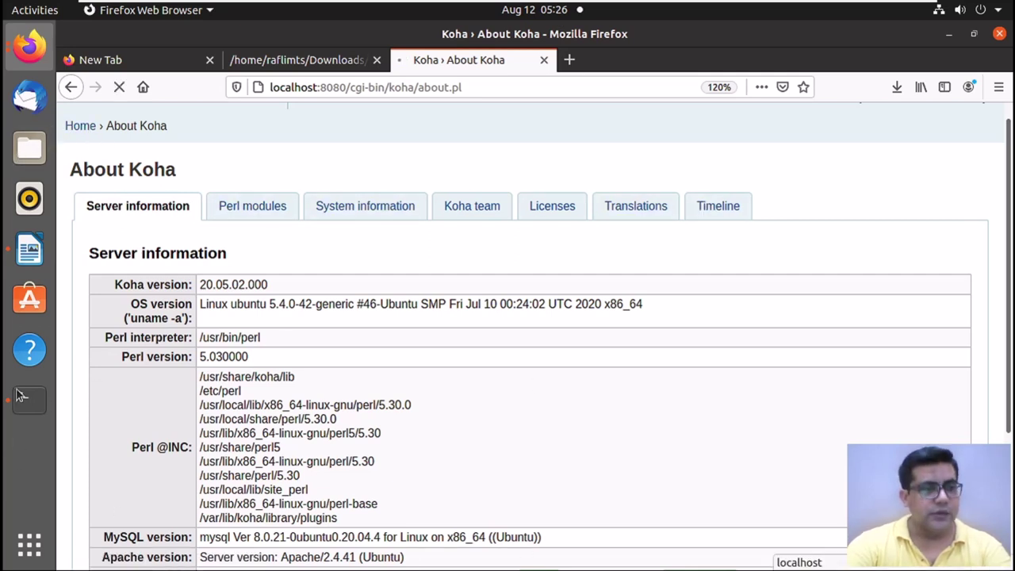